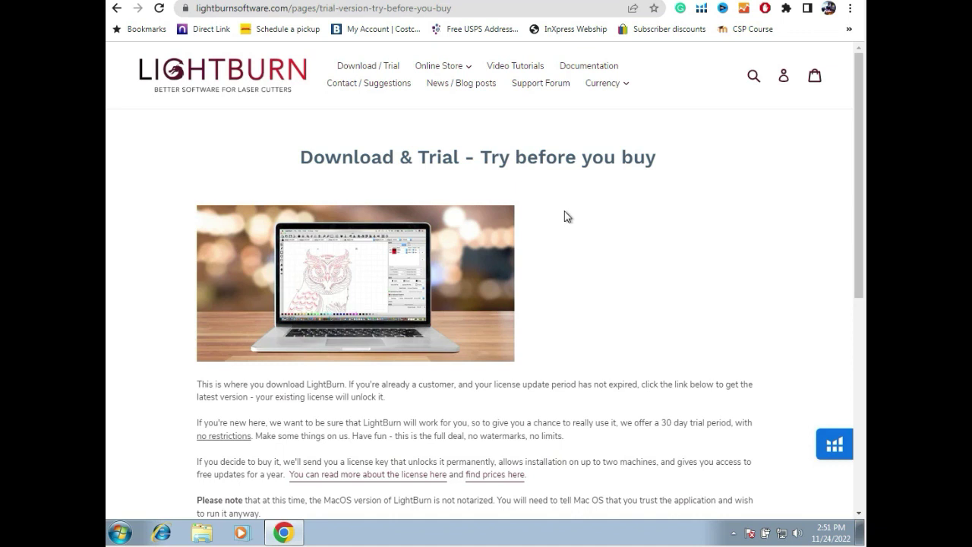
Download the Windows 64-bit LightBurn installer from the Download & Trial page.
scroll(626, 355, down, 4)
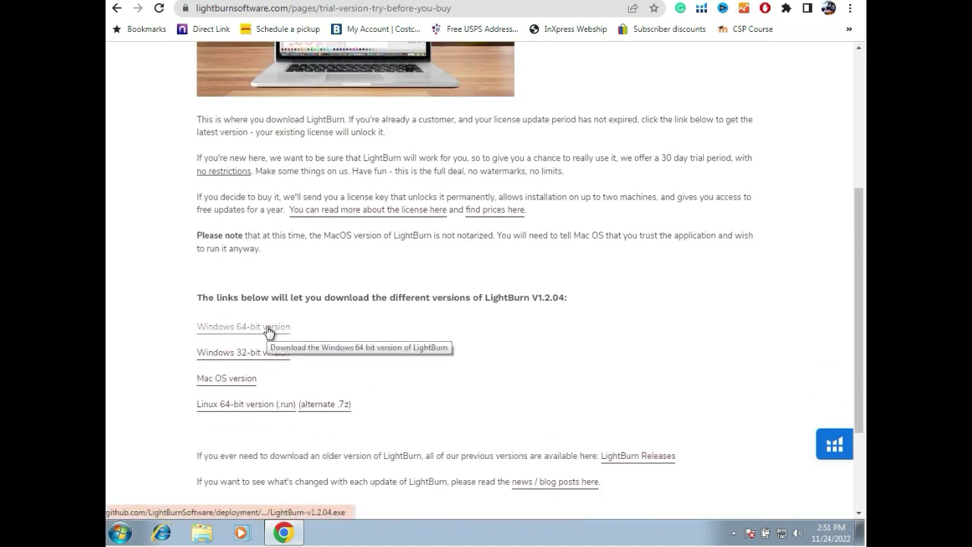
click(268, 332)
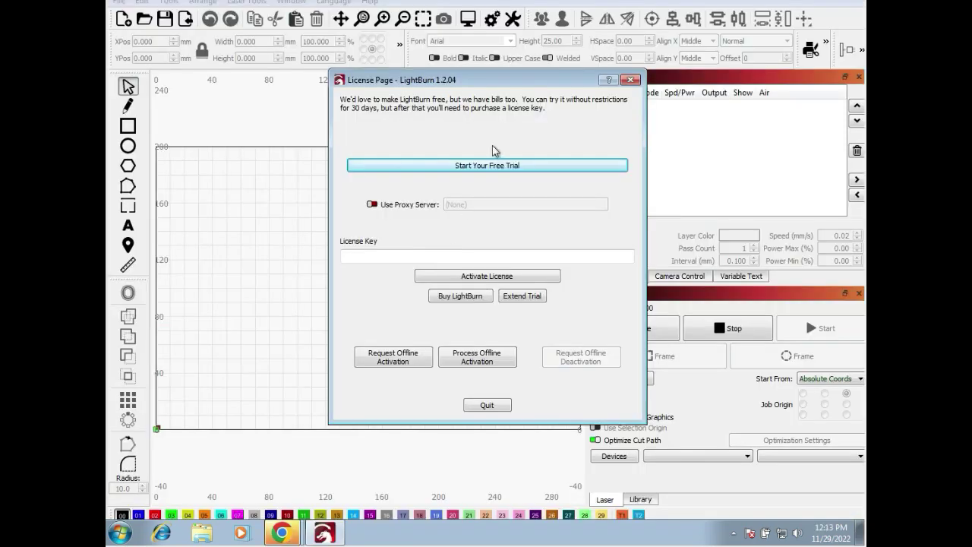
Activate the 30-day free trial, dismiss the notices, and run Find My Laser.
click(480, 167)
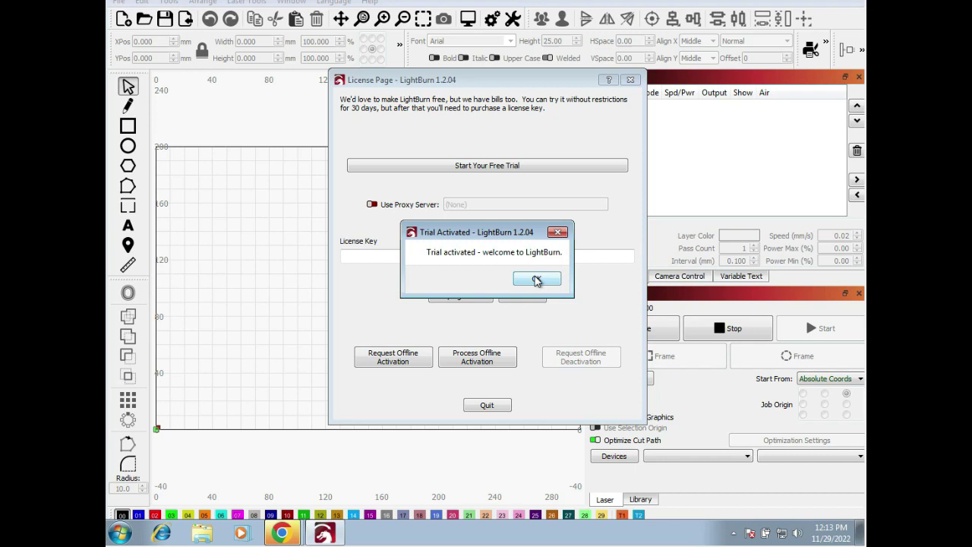
click(536, 279)
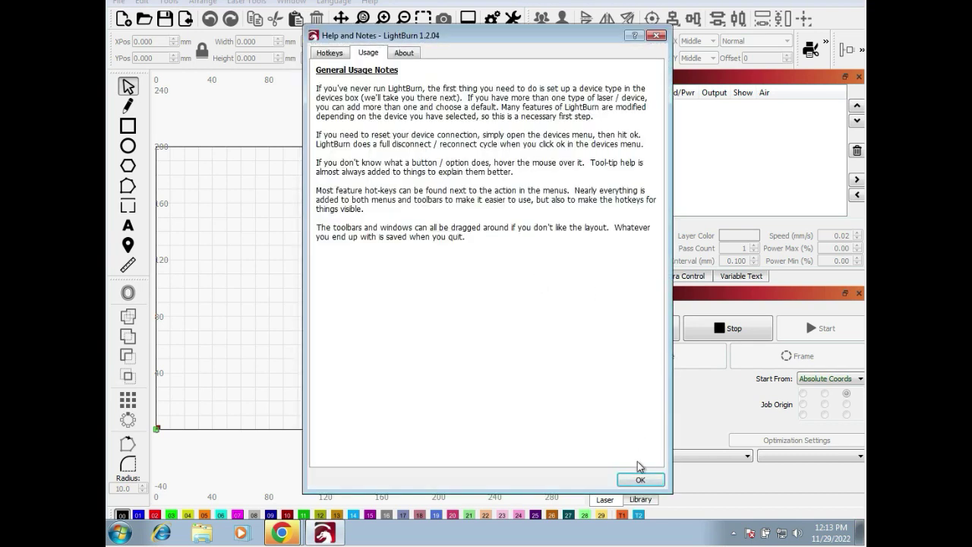
click(654, 485)
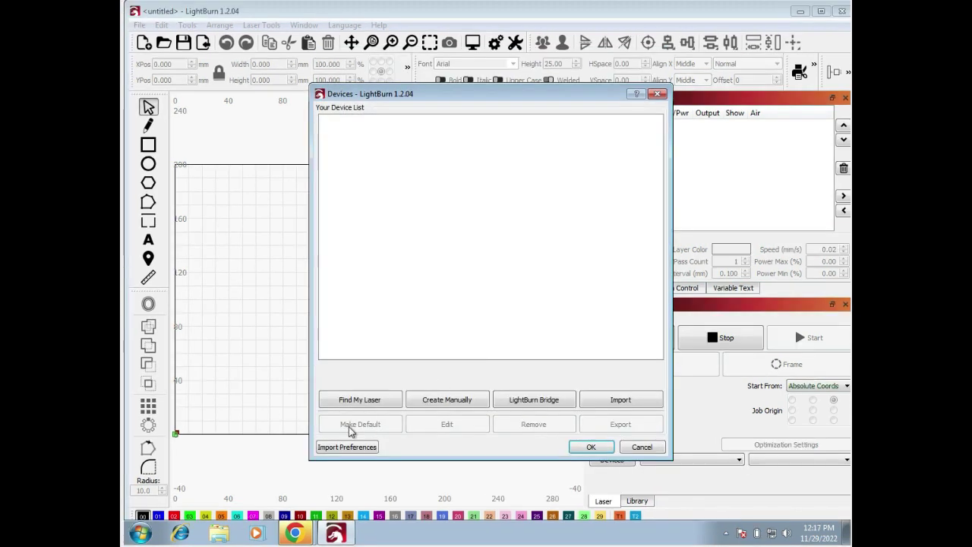
click(350, 400)
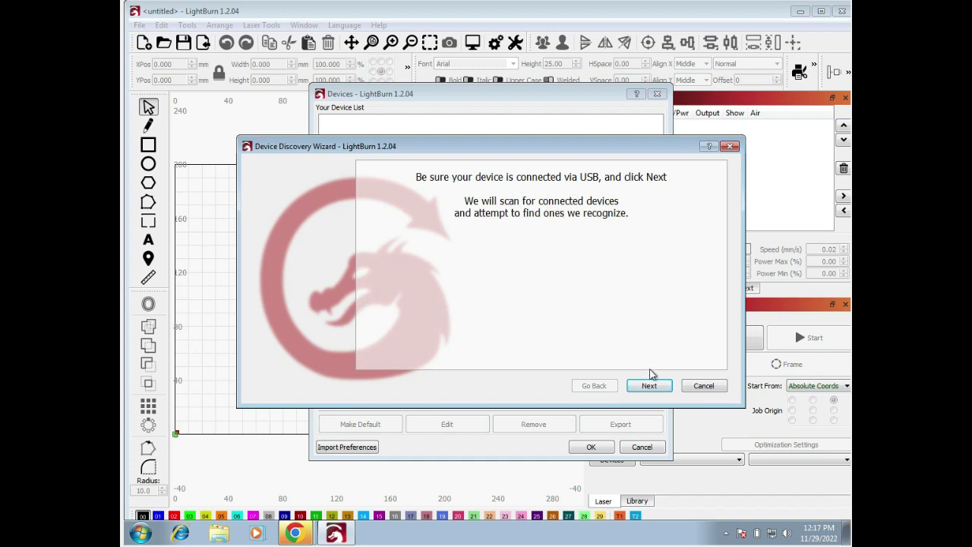
click(651, 386)
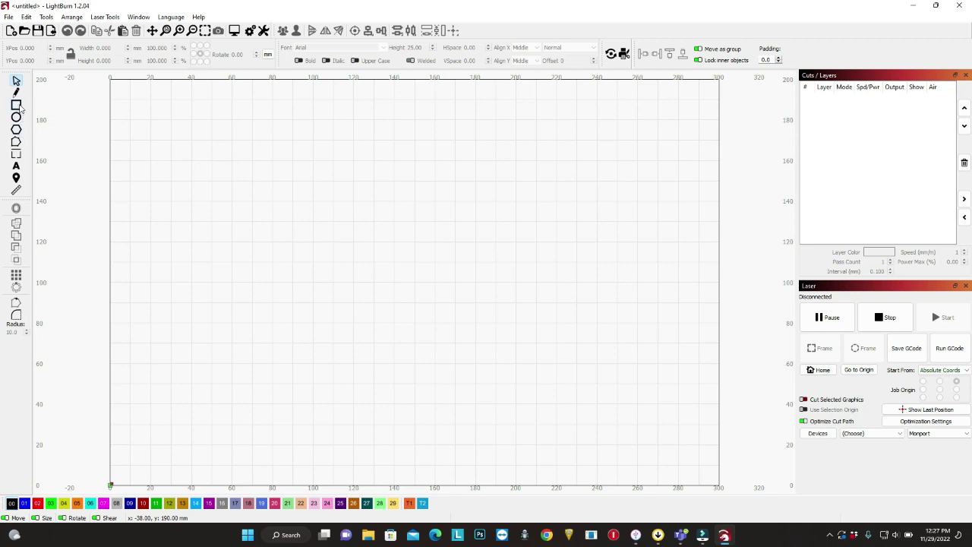
Try the Text tool, then settle on the Rectangle tool for drawing.
click(18, 107)
click(17, 167)
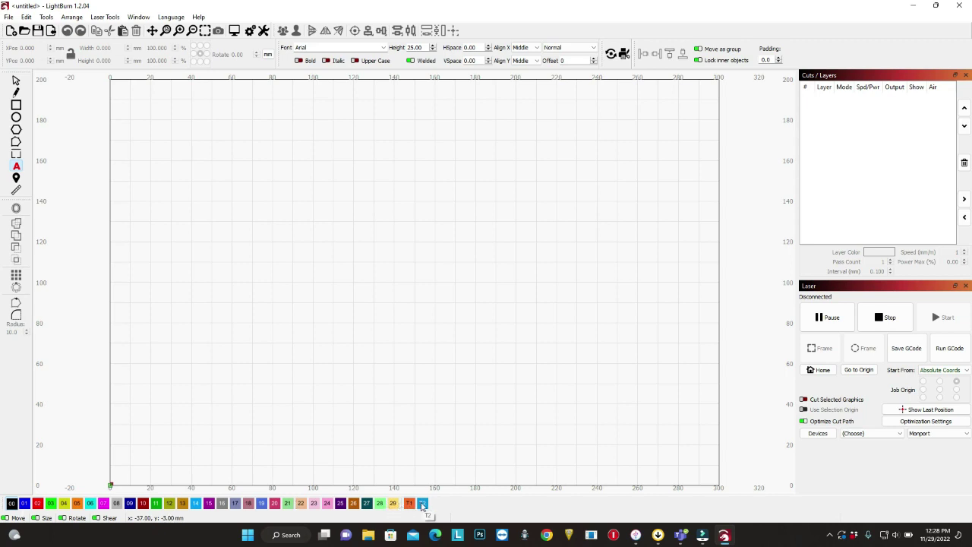
click(16, 105)
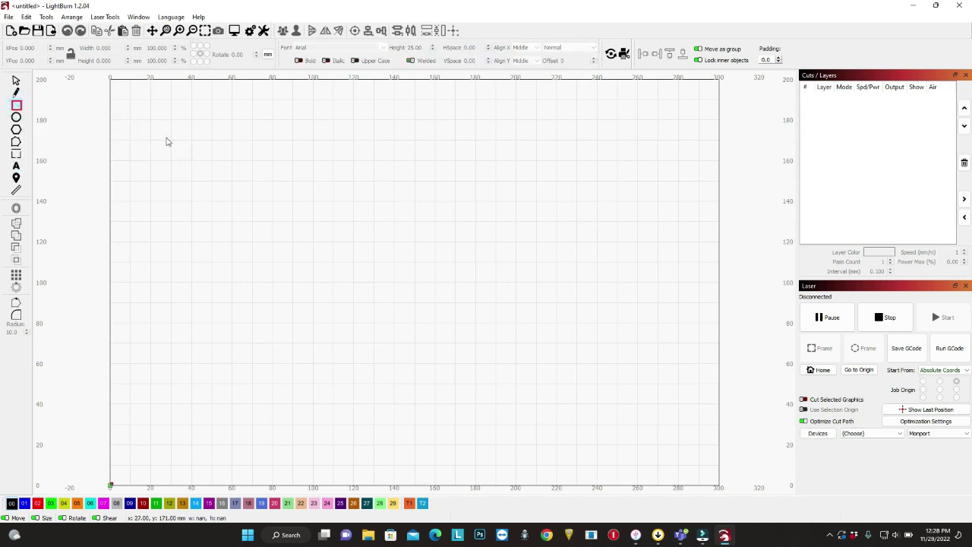
Draw a tall rectangle, a 30 × 30 mm square and a circle side by side on layer C00.
drag(165, 138, 239, 234)
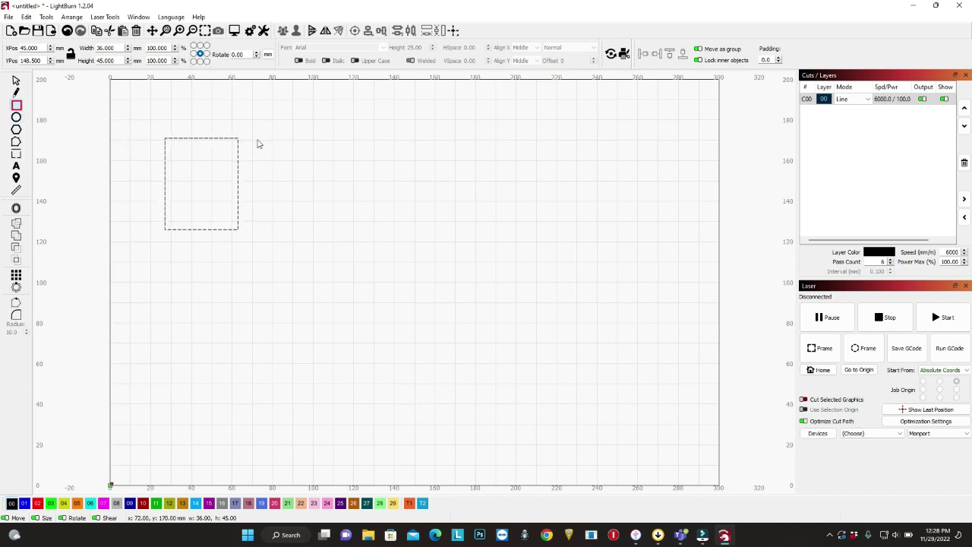
mouse_move(257, 139)
mouse_down()
mouse_move(345, 225)
mouse_move(308, 180)
mouse_up()
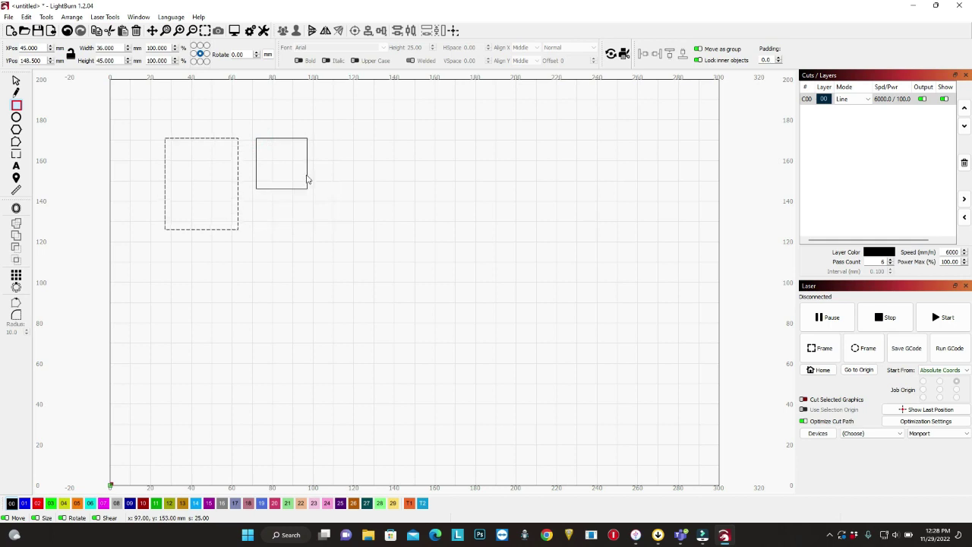
click(16, 117)
drag(329, 151, 385, 218)
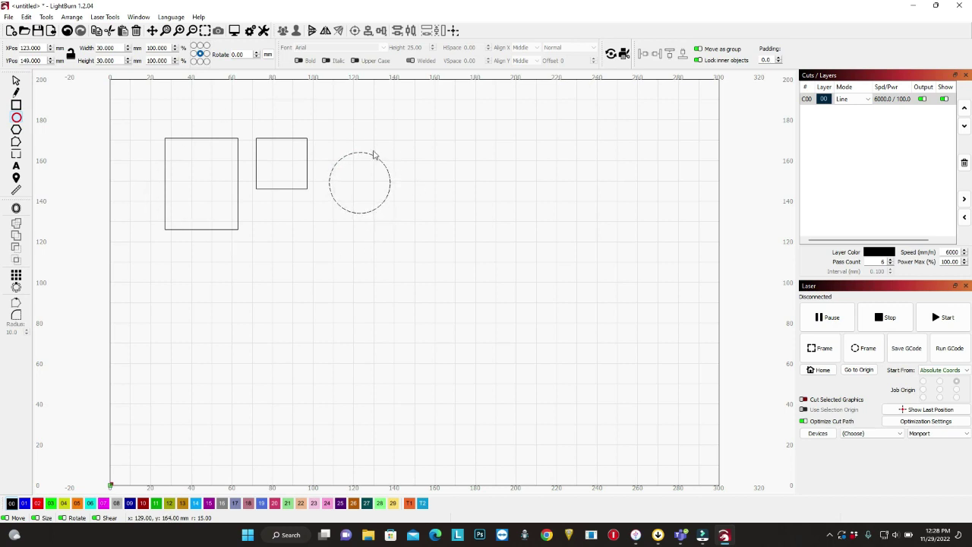
click(864, 98)
click(16, 82)
Move the square onto blue layer C01 and set layer C00's max power to 20%.
click(426, 129)
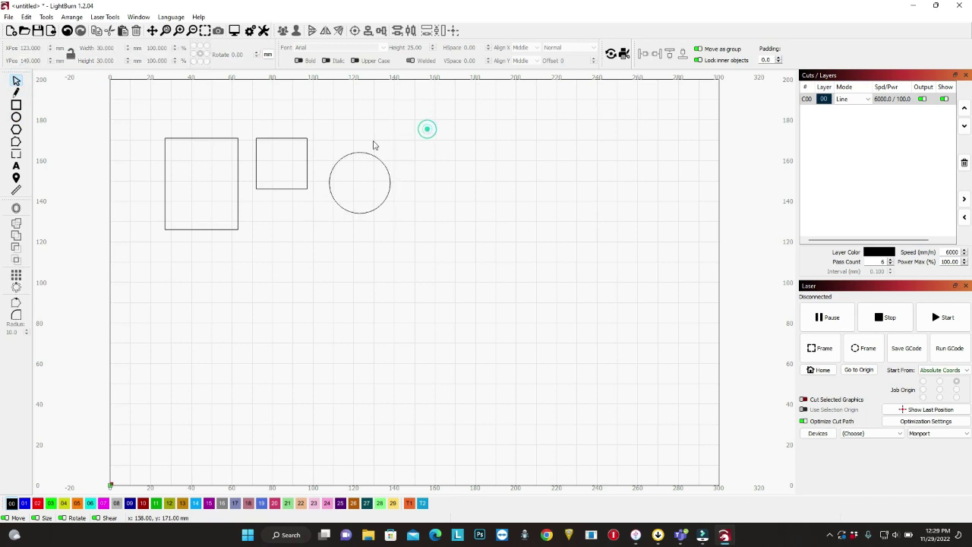
click(300, 143)
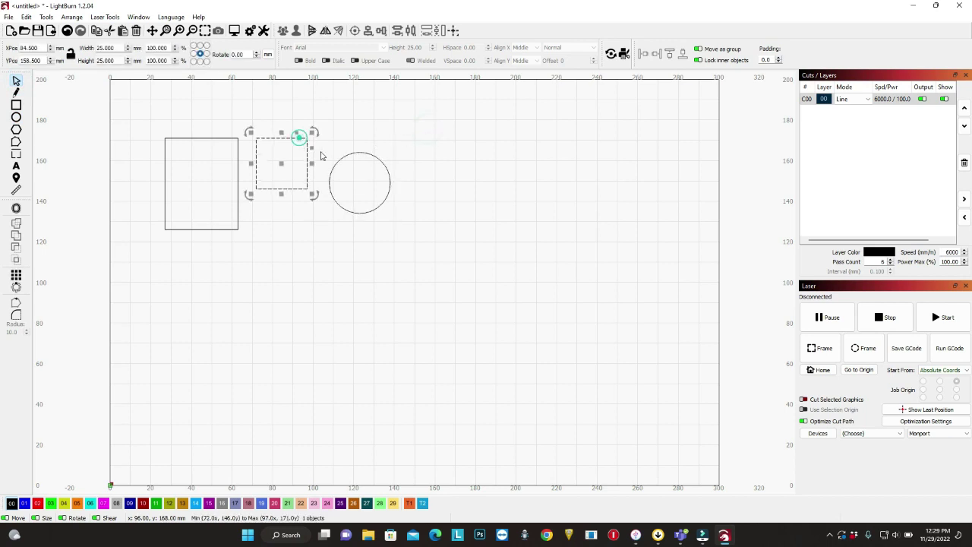
click(25, 504)
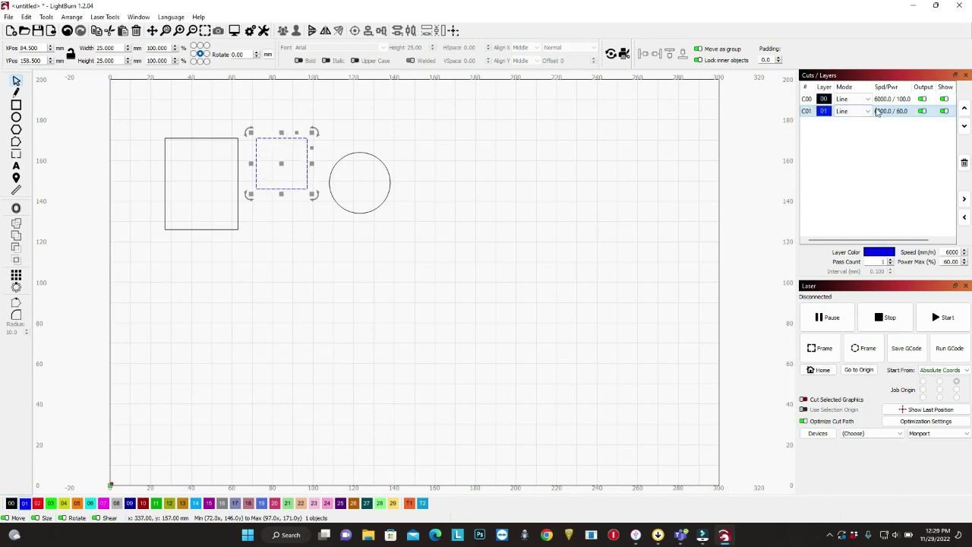
click(898, 100)
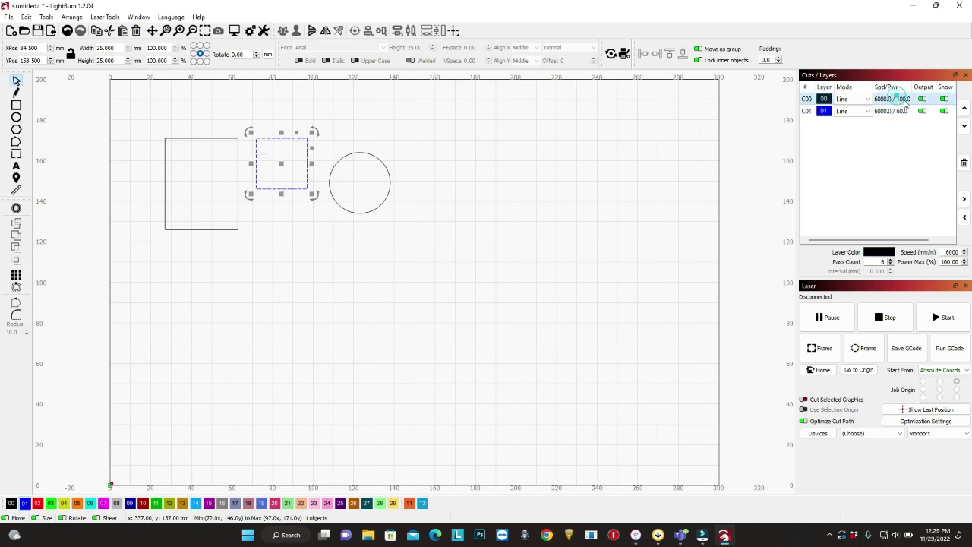
double_click(903, 101)
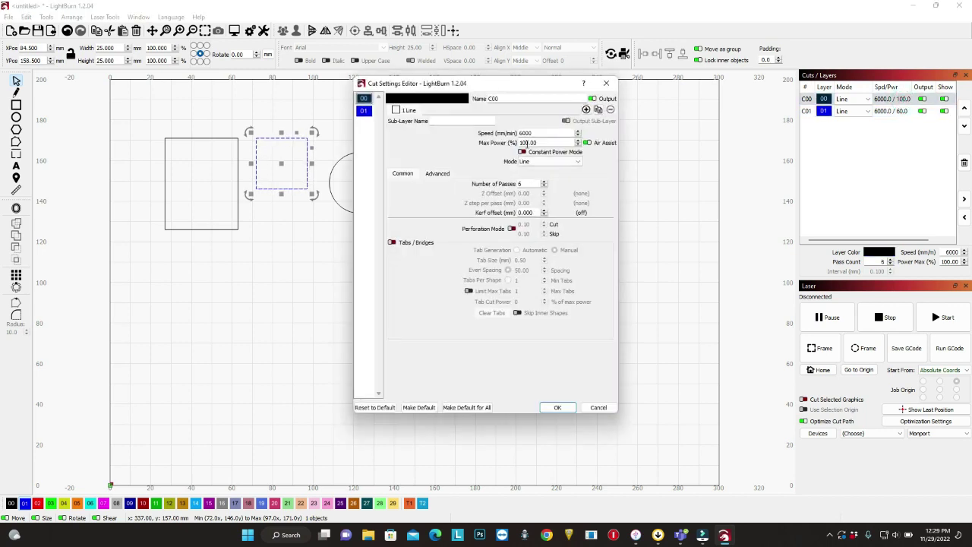
double_click(526, 143)
text(20)
click(560, 407)
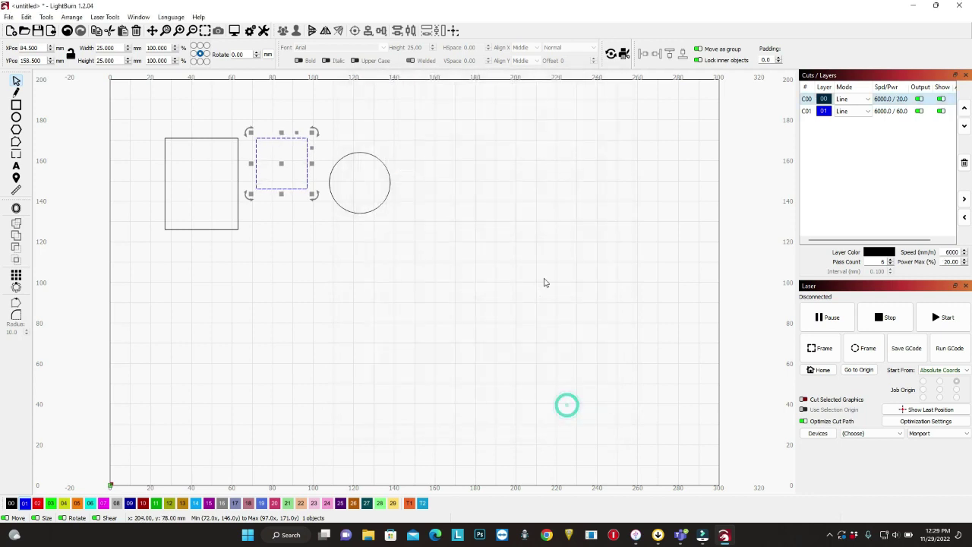
Move the circle onto red layer C02 and set its max power to 60%.
click(435, 223)
click(363, 213)
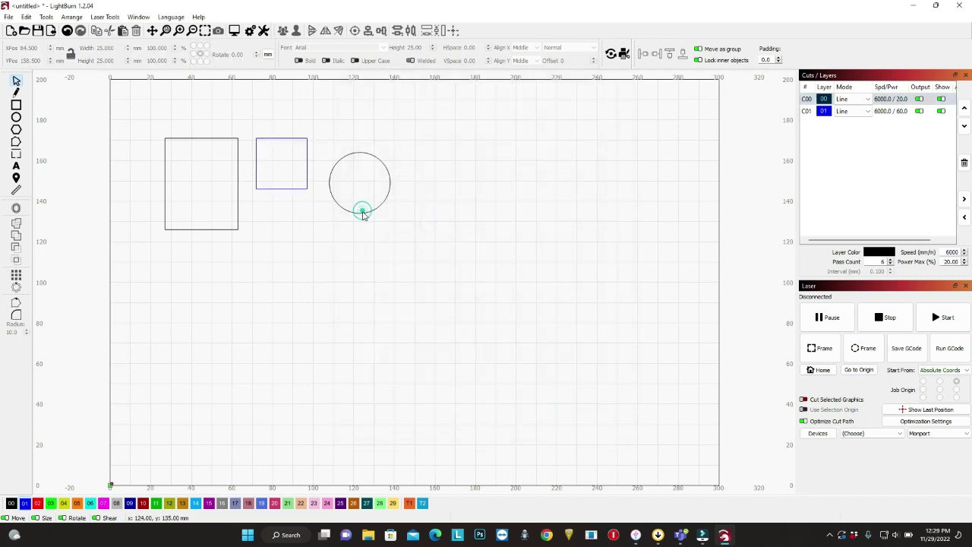
click(357, 213)
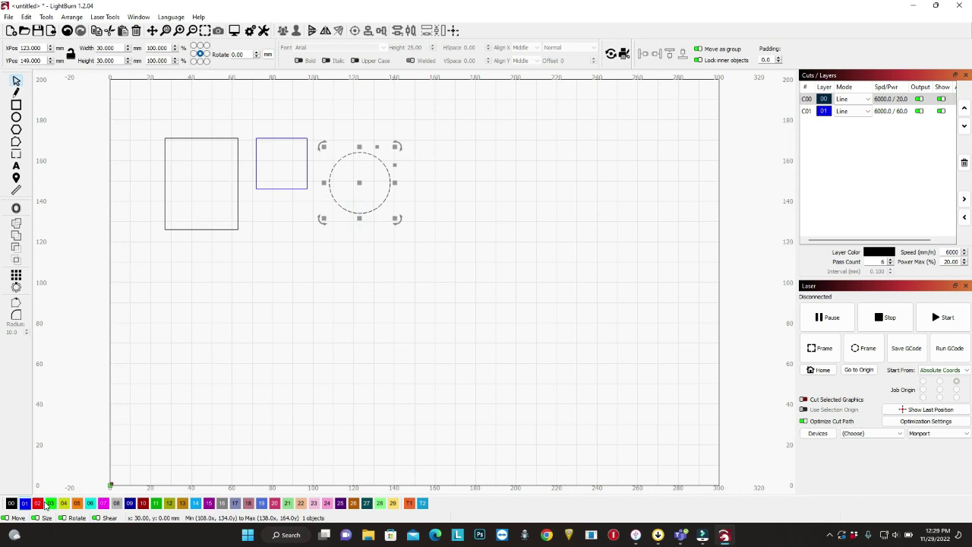
click(38, 504)
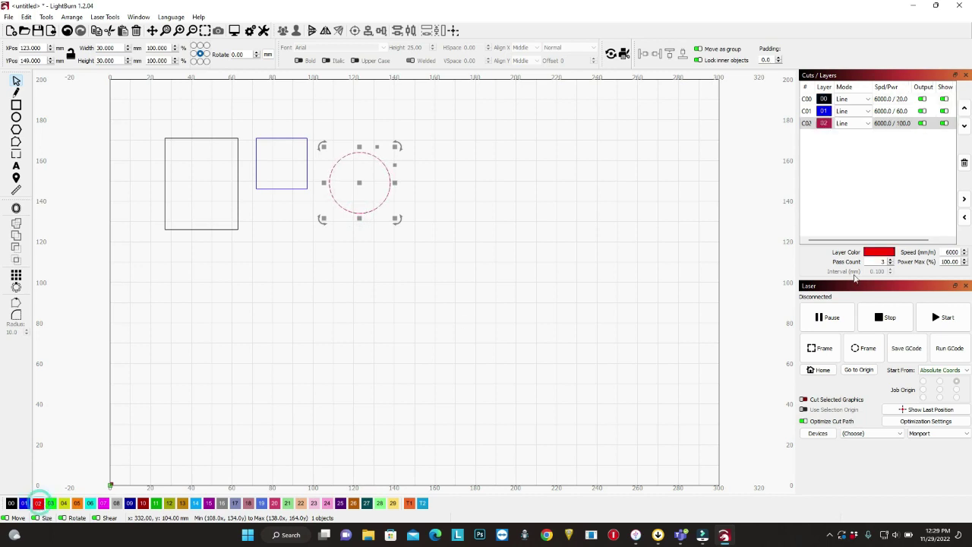
double_click(890, 124)
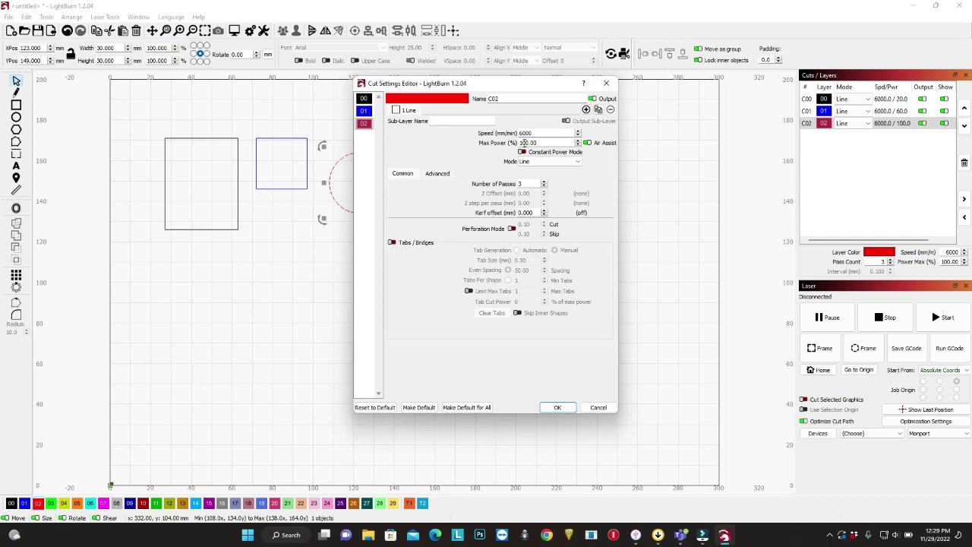
drag(524, 143, 519, 145)
text(6)
click(557, 407)
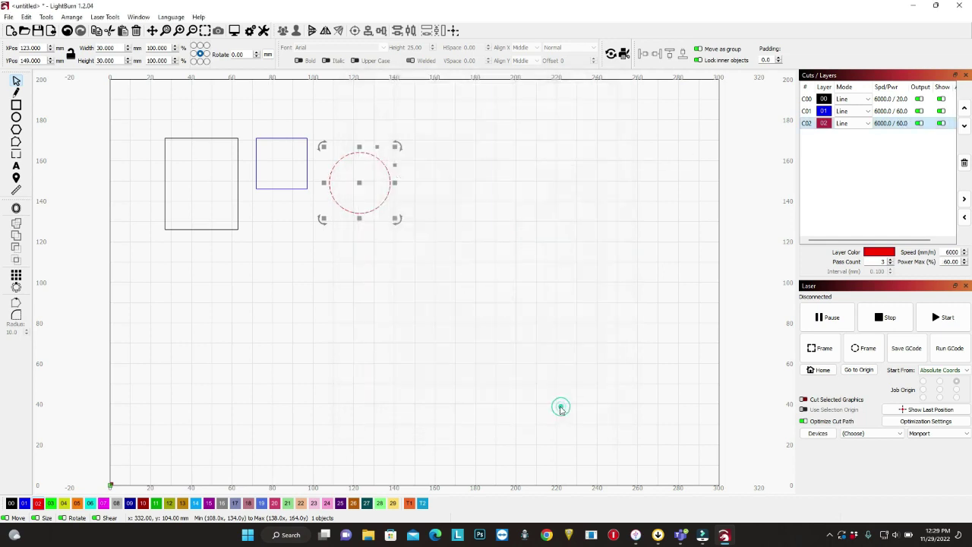
Keep red layer C02 in Line mode.
click(435, 310)
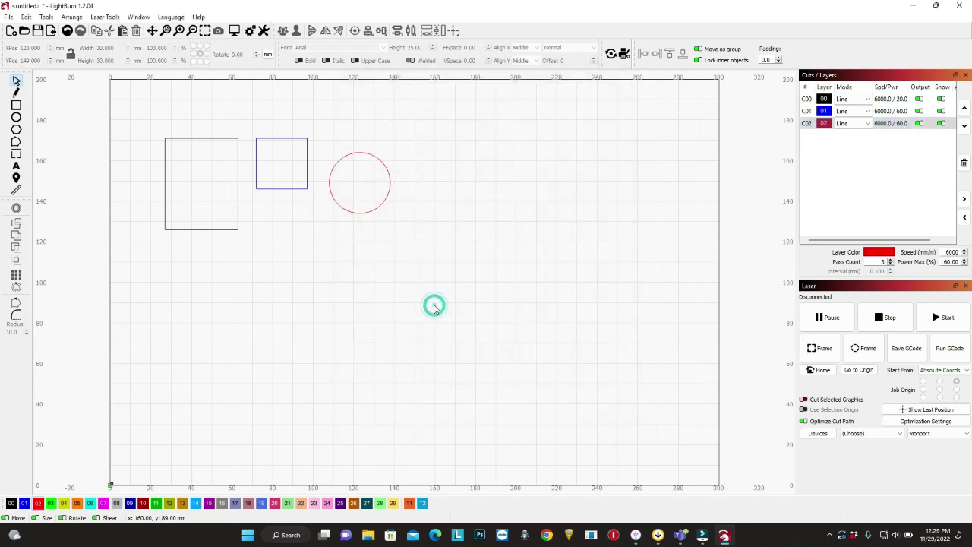
click(375, 208)
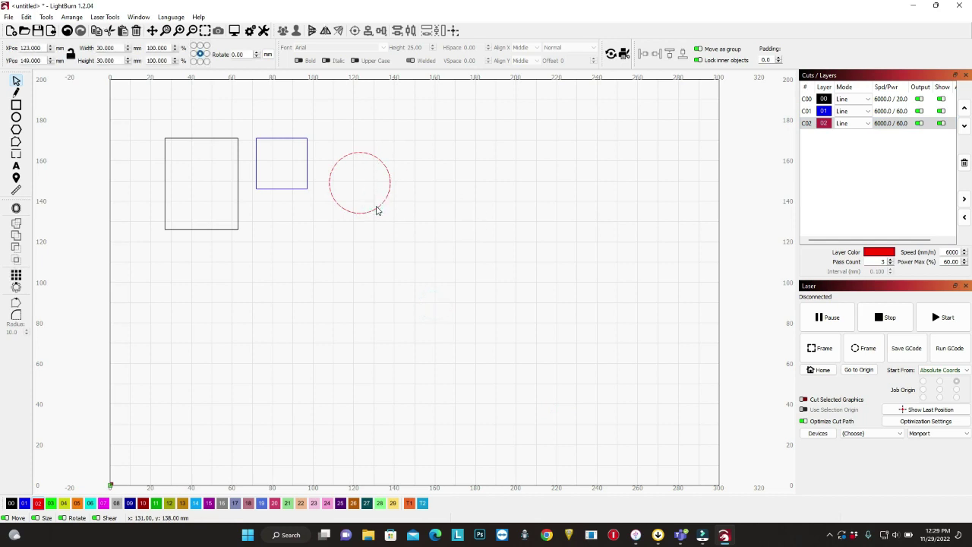
click(868, 124)
click(442, 153)
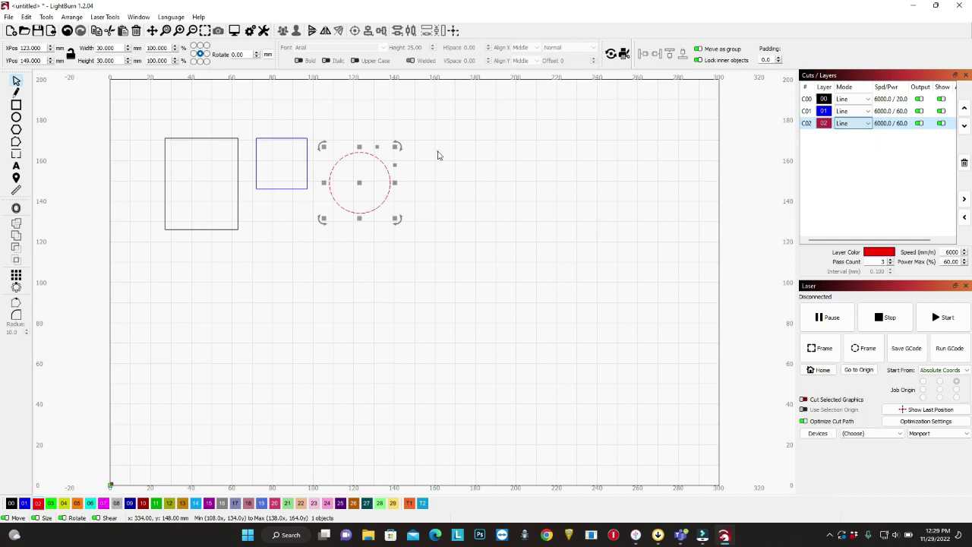
click(16, 165)
Type 'BCH' on the canvas and position it below the square and circle.
click(258, 233)
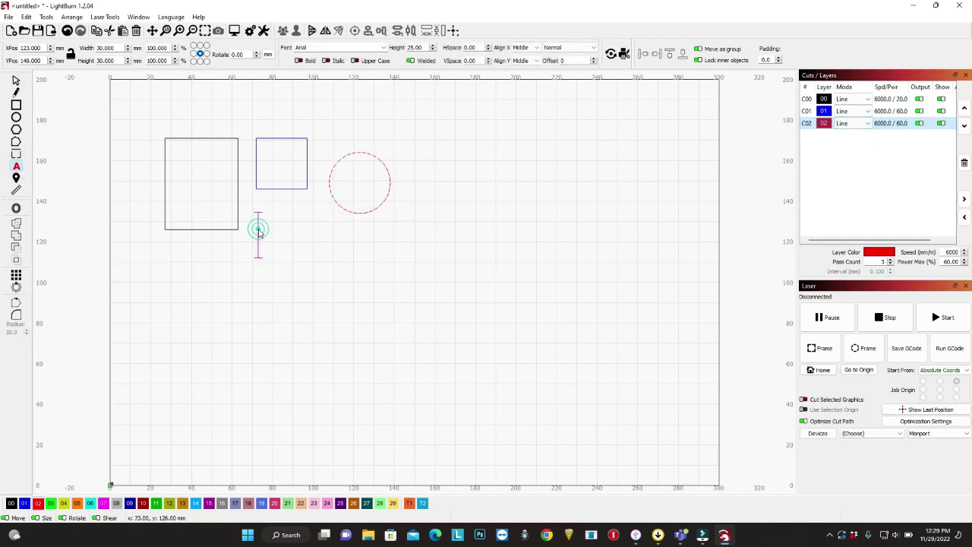
text(BCH)
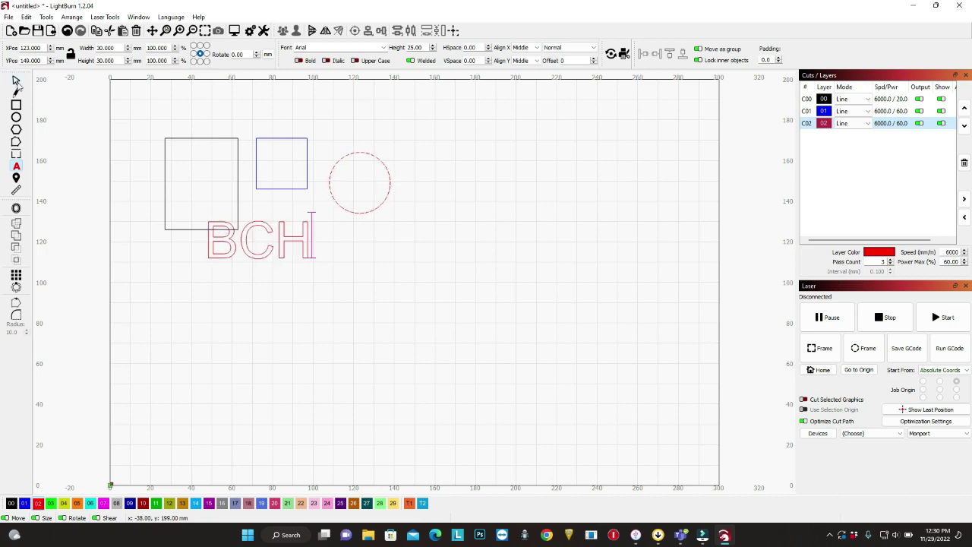
click(15, 81)
drag(293, 245, 351, 251)
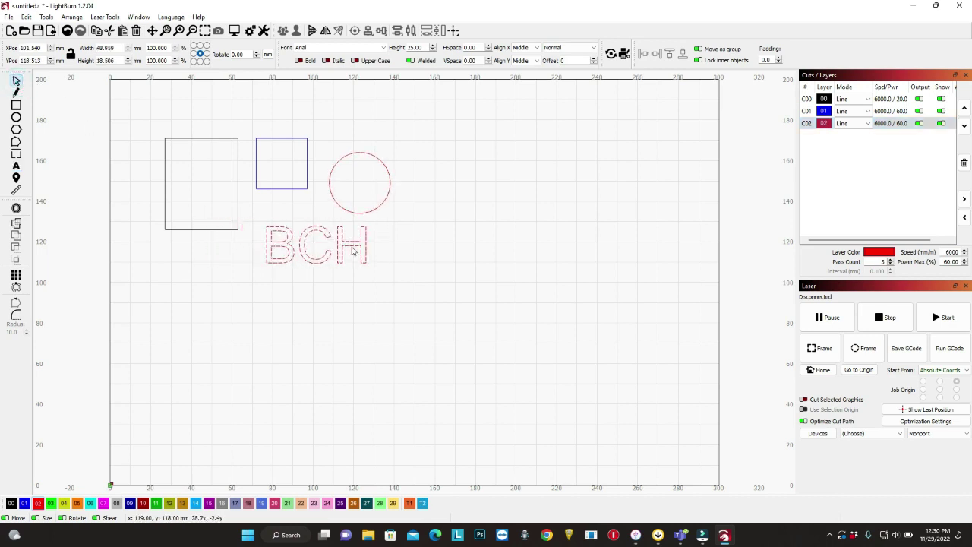
click(866, 123)
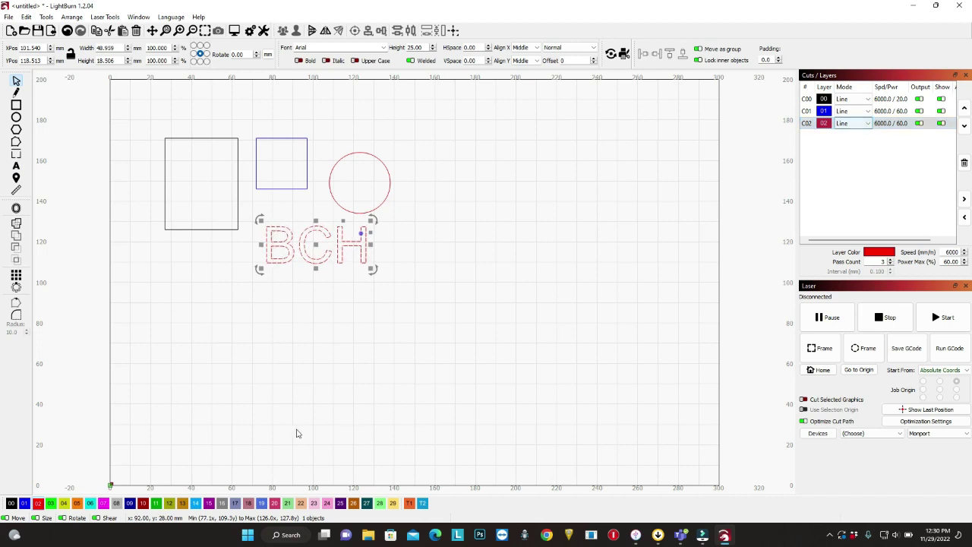
Move the BCH text onto yellow layer C04 and set that layer to Fill mode.
click(64, 503)
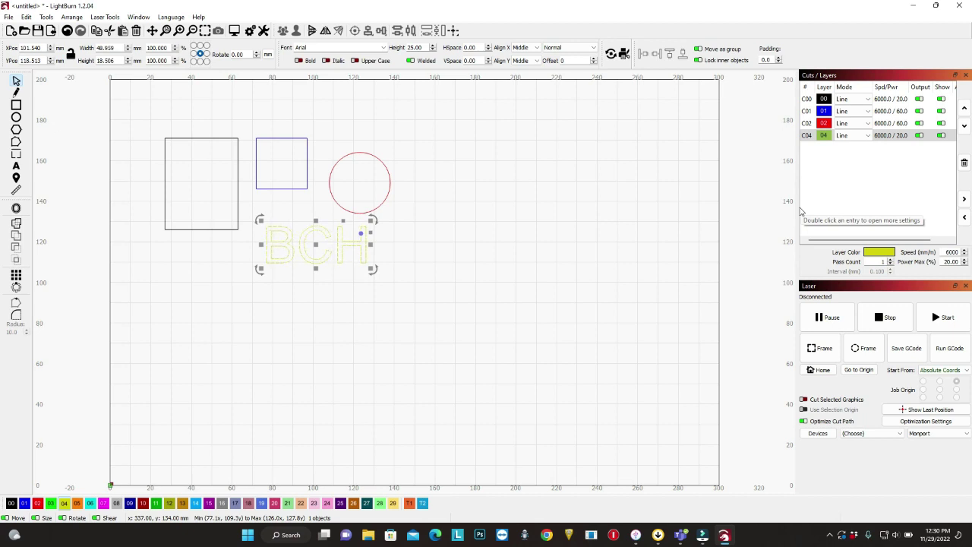
click(866, 135)
click(848, 153)
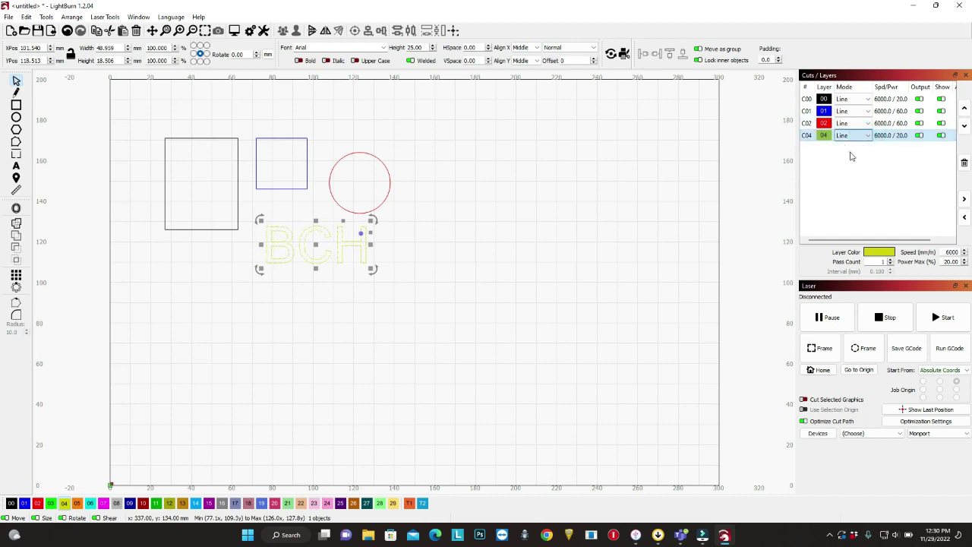
click(426, 253)
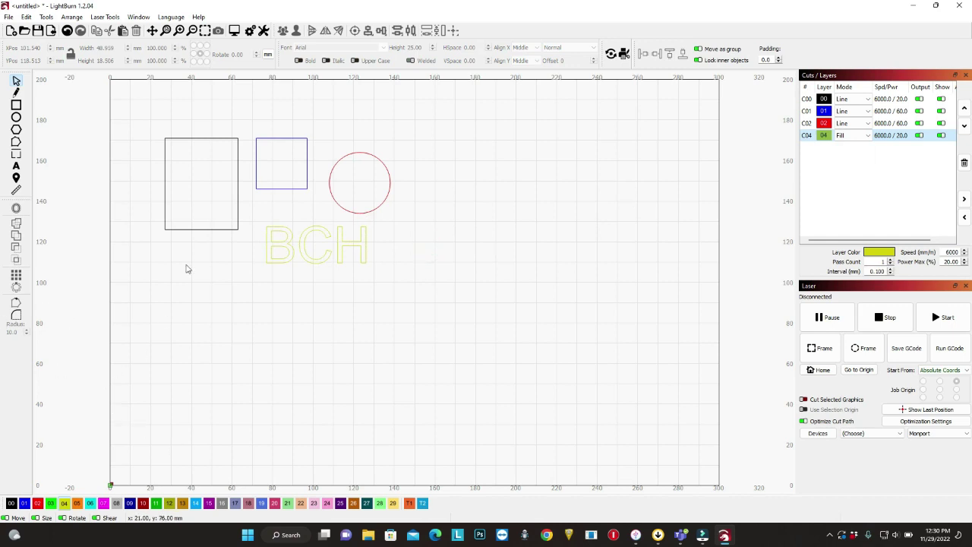
Draw a rectangle around everything on orange layer C05 with max power 100%.
click(16, 104)
drag(148, 120, 422, 303)
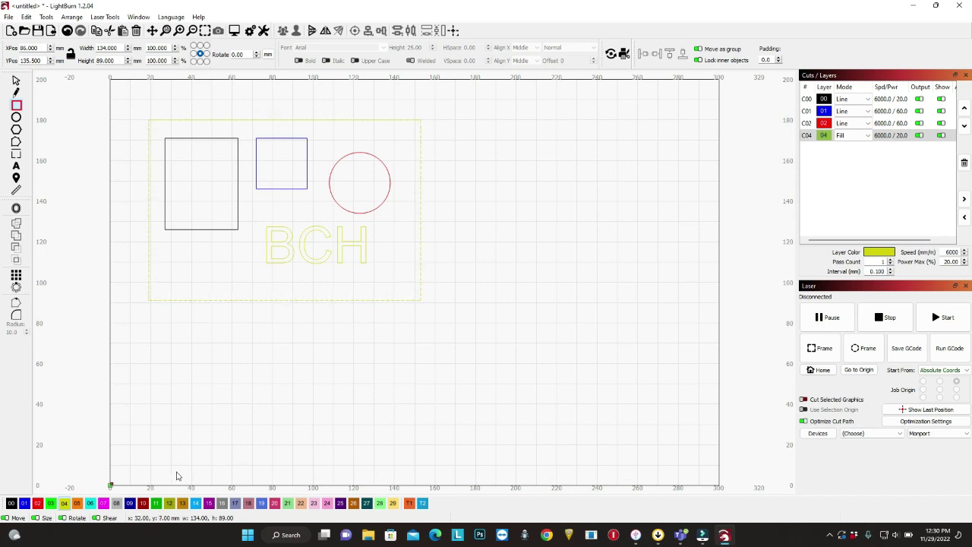
click(77, 506)
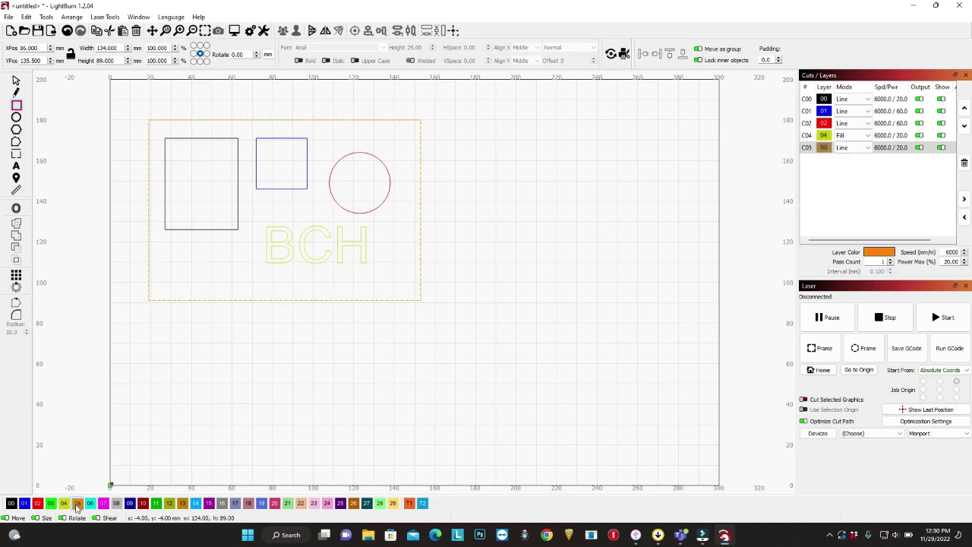
double_click(887, 149)
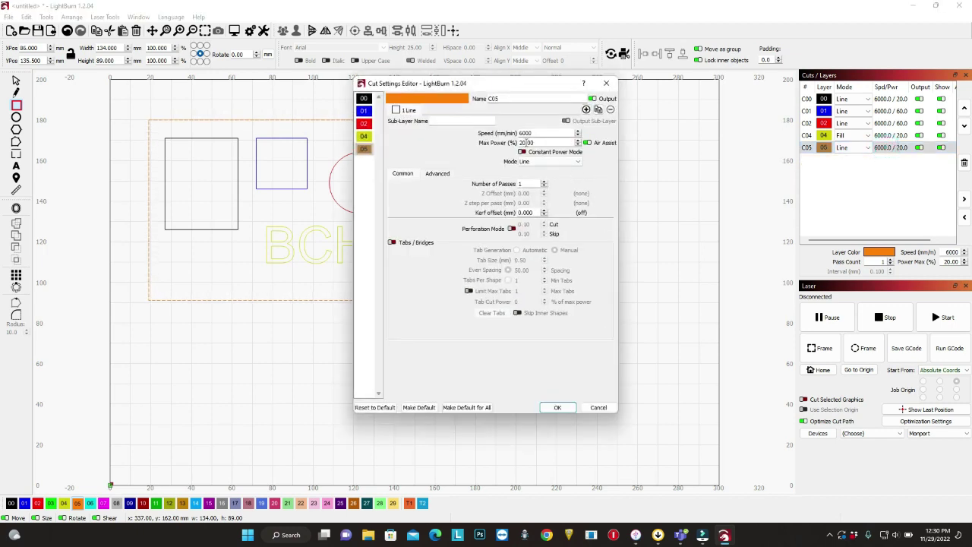
double_click(524, 143)
text(100)
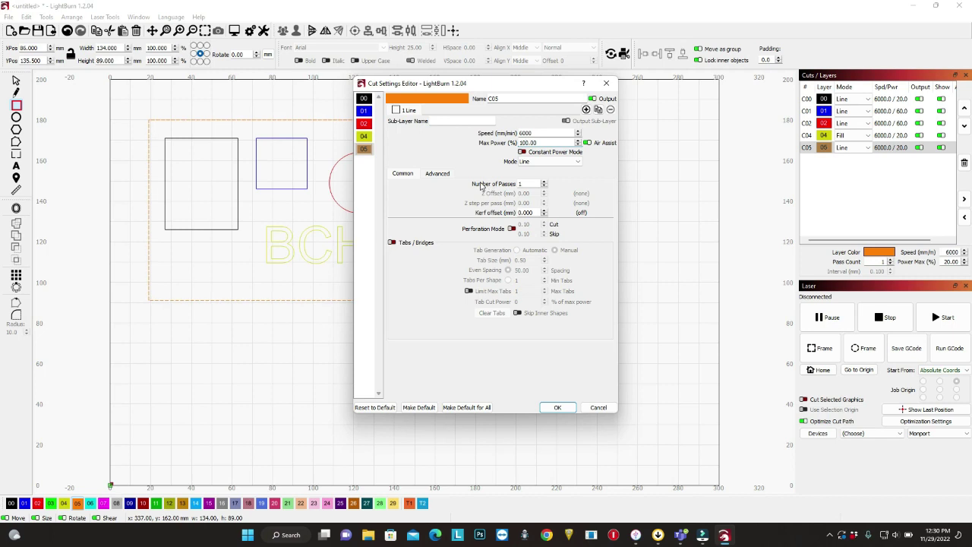
double_click(533, 183)
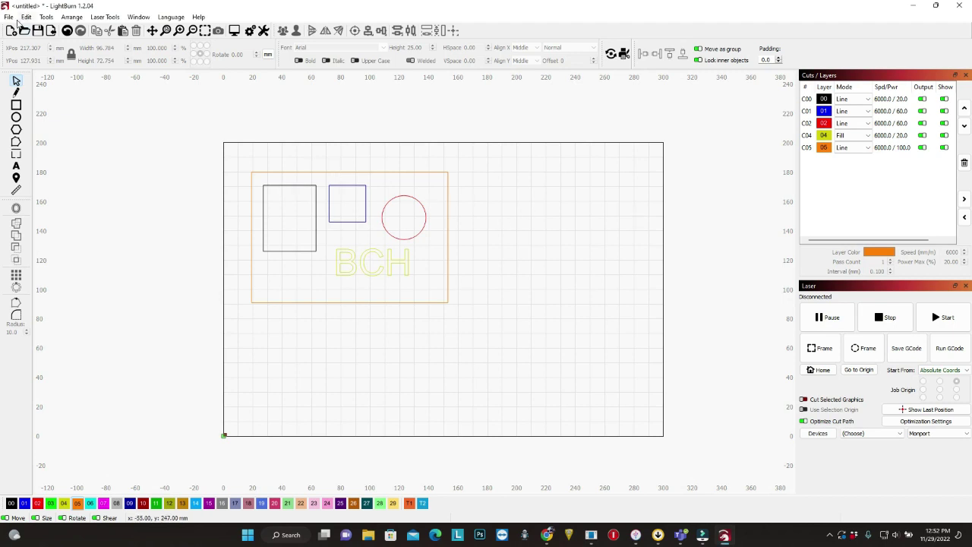
Import the photo IMG_024198 via File > Import.
click(9, 19)
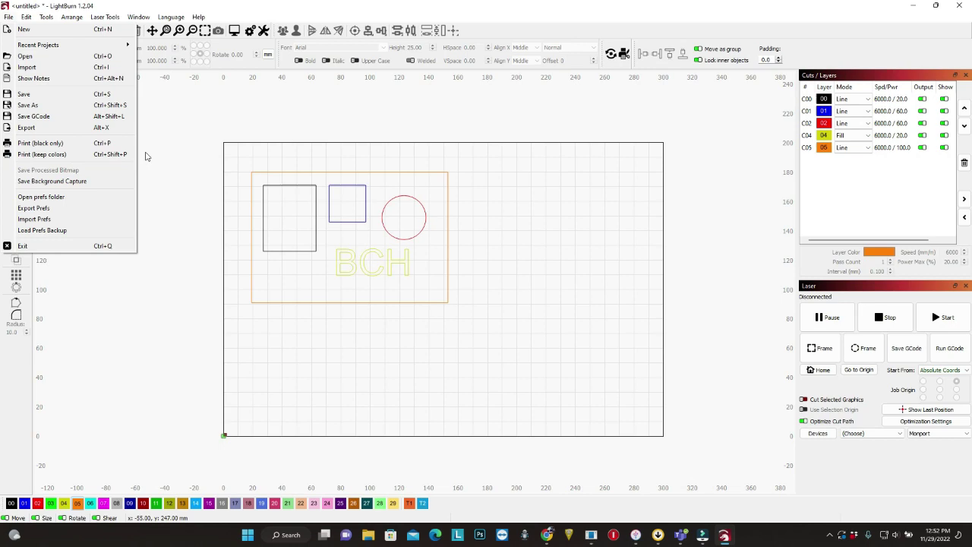
click(92, 67)
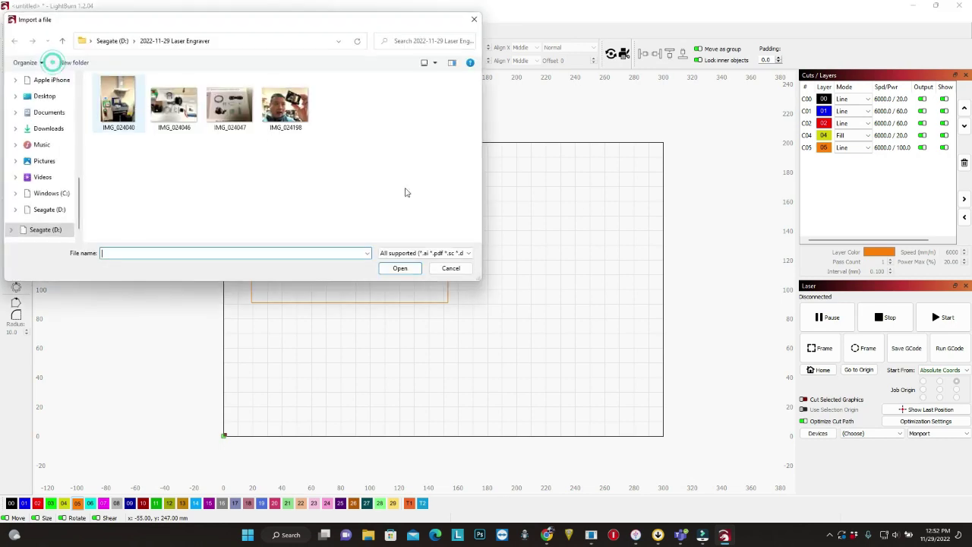
click(284, 103)
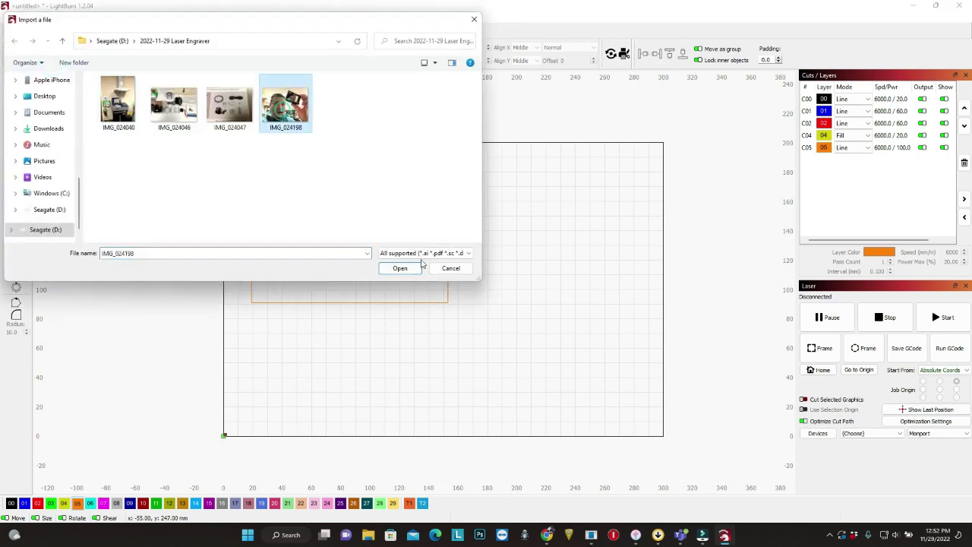
click(410, 268)
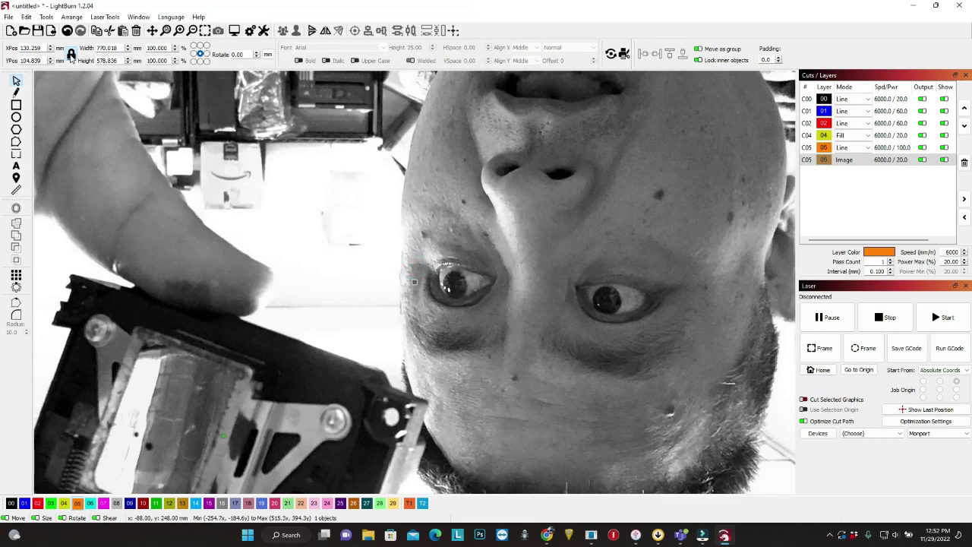
Scale the photo to 100 mm wide with locked aspect ratio and place it right of the rectangle.
click(70, 55)
click(71, 55)
click(70, 53)
double_click(119, 51)
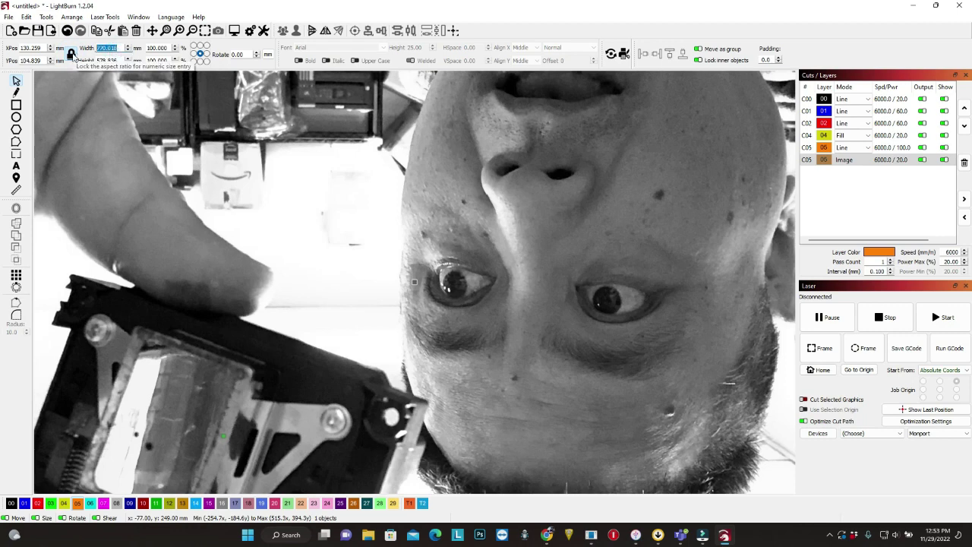
text(100)
key(Return)
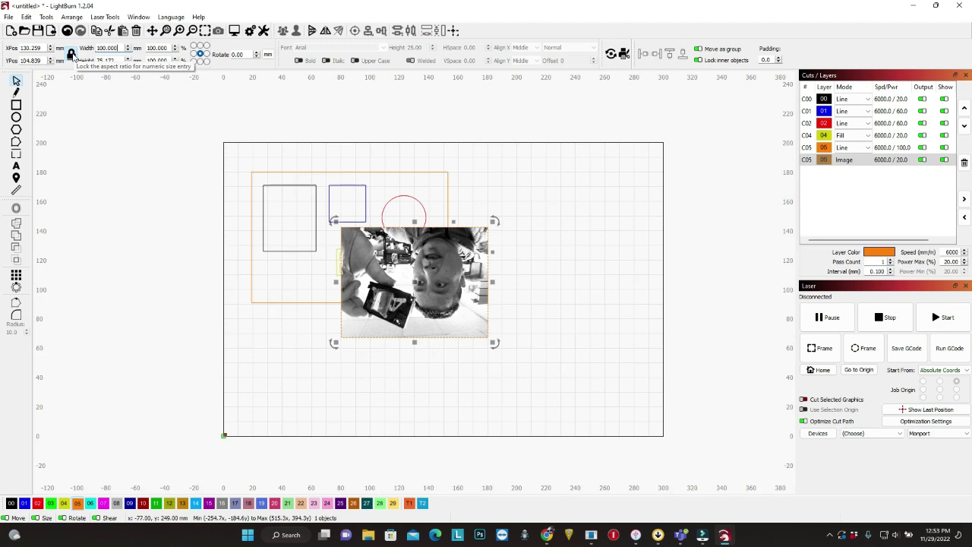
drag(471, 289, 584, 238)
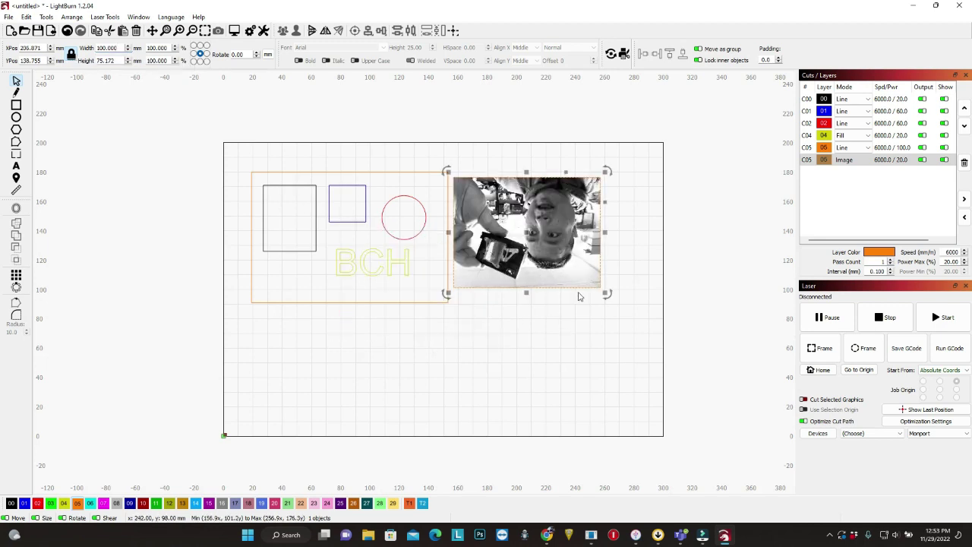
click(805, 162)
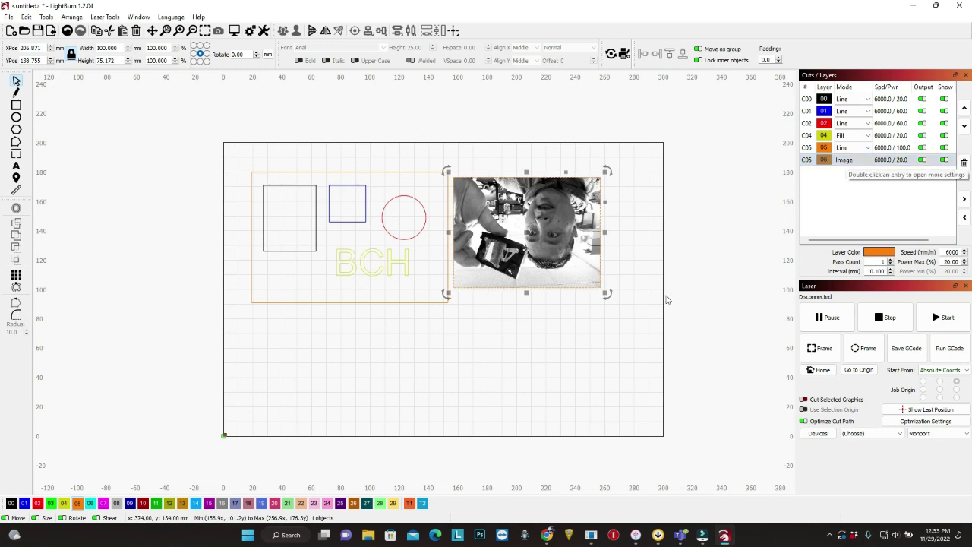
right_click(338, 321)
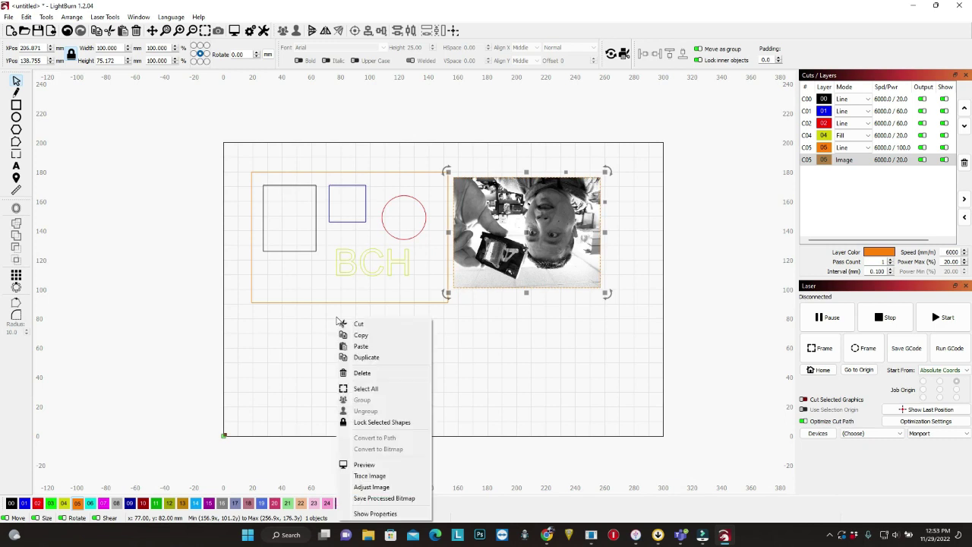
click(389, 465)
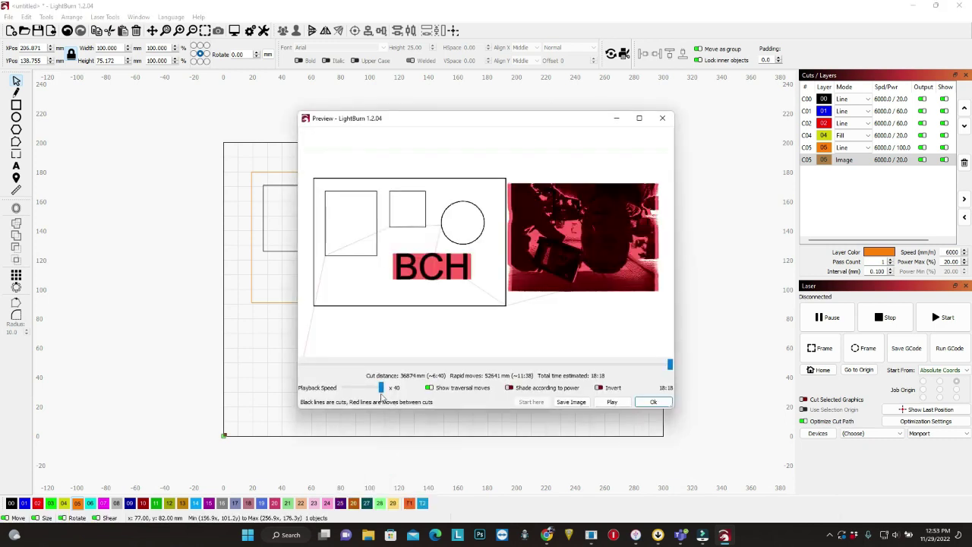
drag(378, 390, 394, 395)
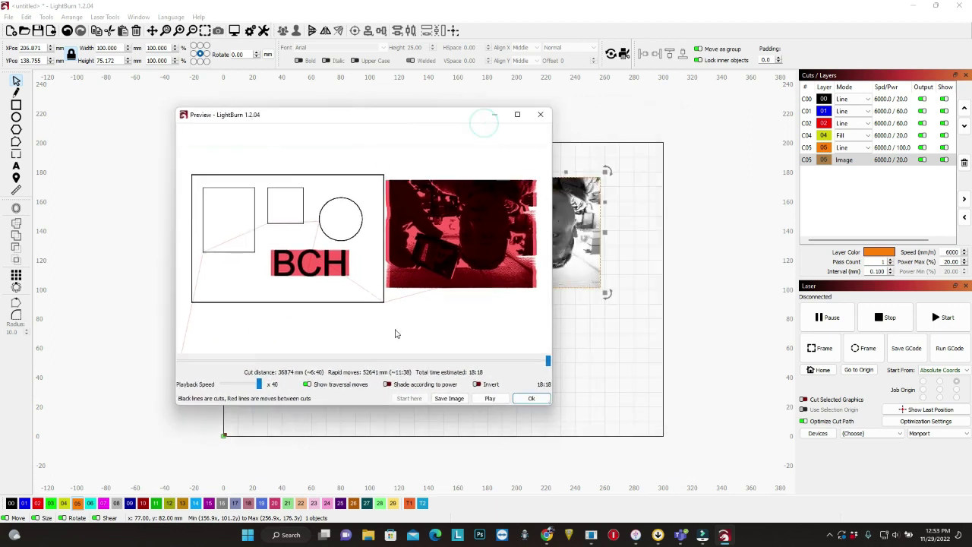
click(491, 400)
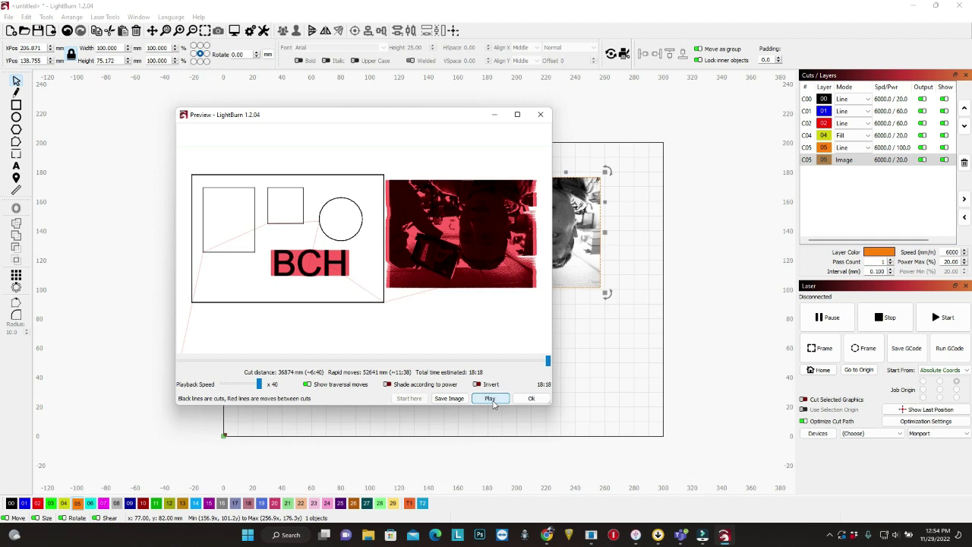
click(531, 398)
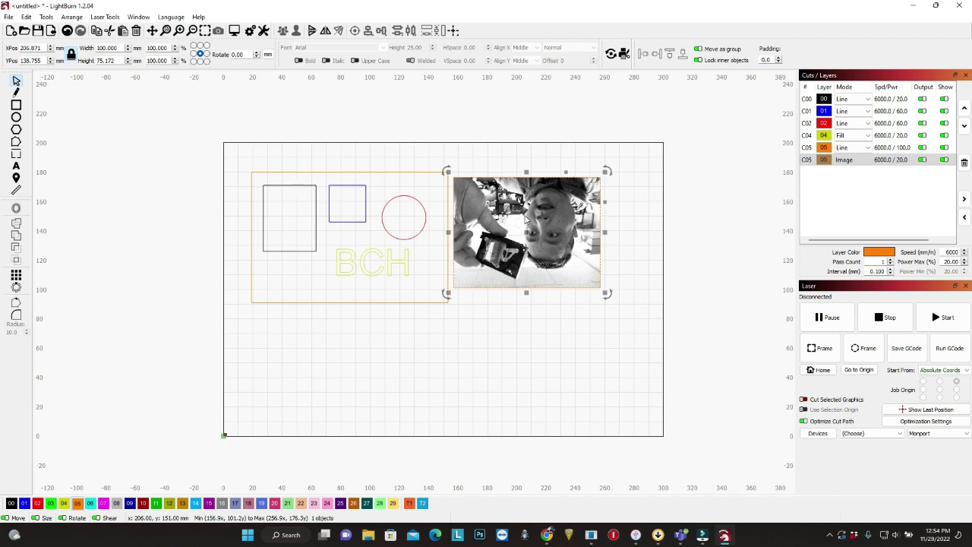
Open Adjust Image for the photo and raise its contrast to 20.
right_click(515, 227)
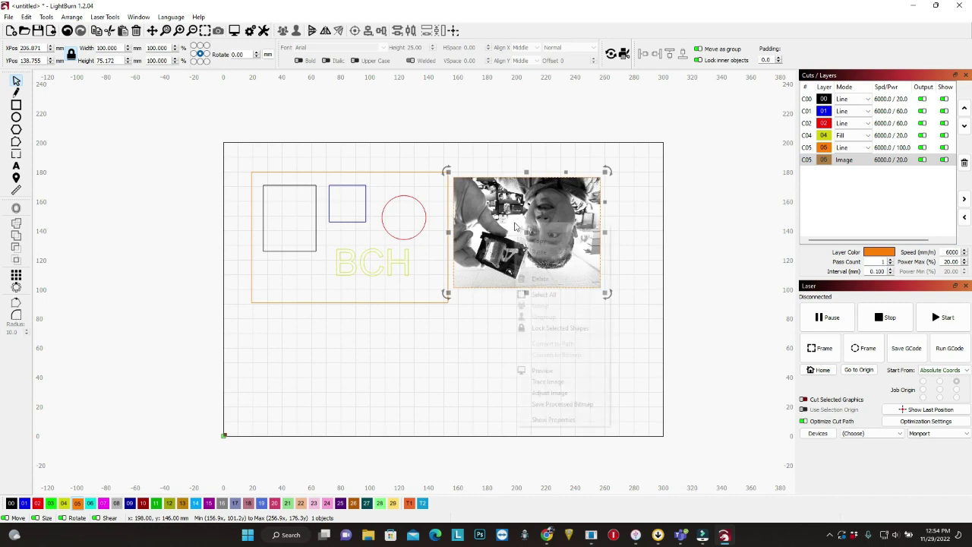
click(575, 392)
drag(402, 93, 362, 80)
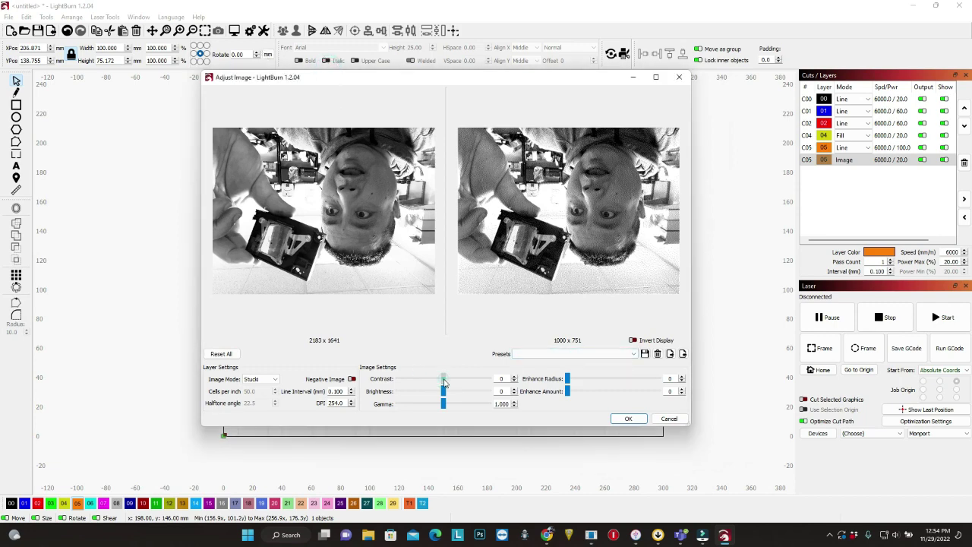
drag(444, 382, 467, 383)
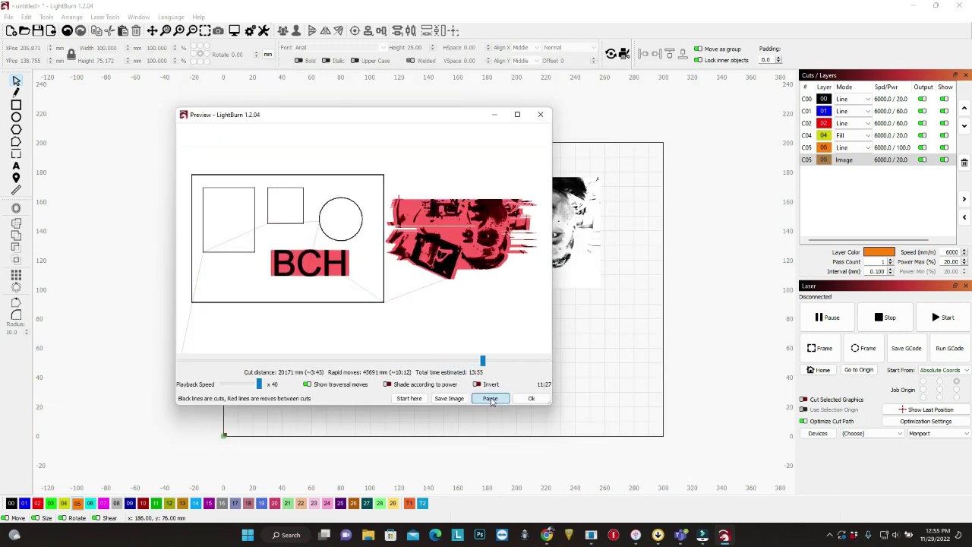
Raise the photo's brightness to 31, apply the adjustments, and play the job preview.
click(527, 399)
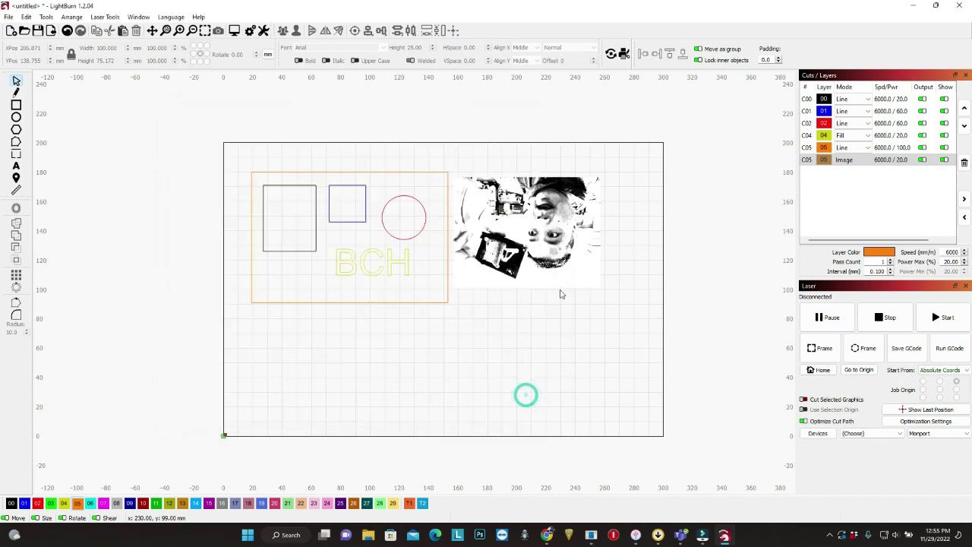
right_click(565, 236)
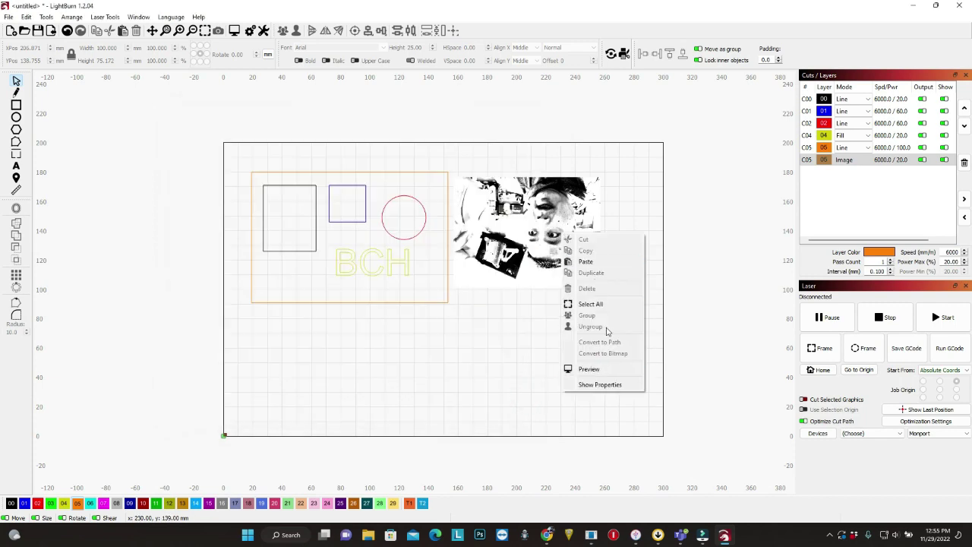
double_click(524, 251)
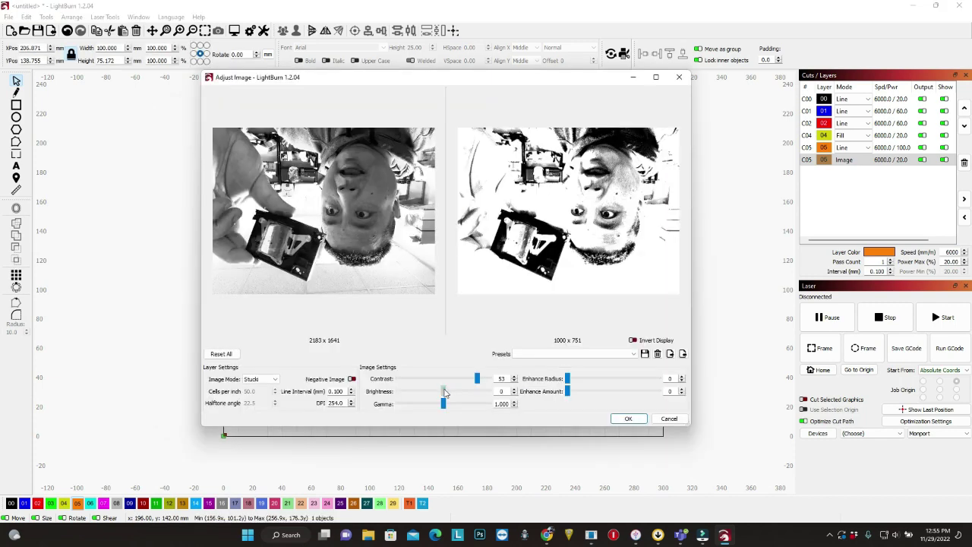
drag(445, 393, 466, 391)
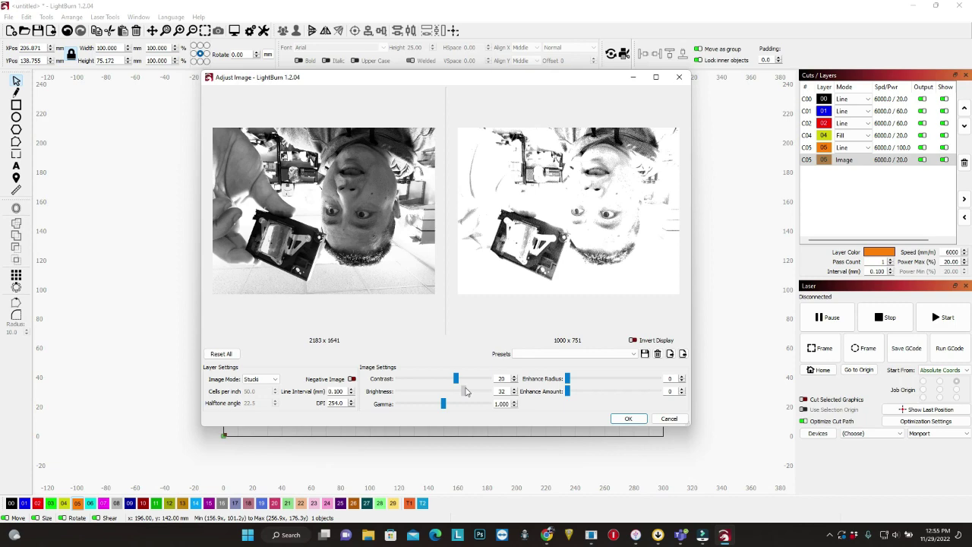
click(628, 418)
key(alt+p)
click(490, 399)
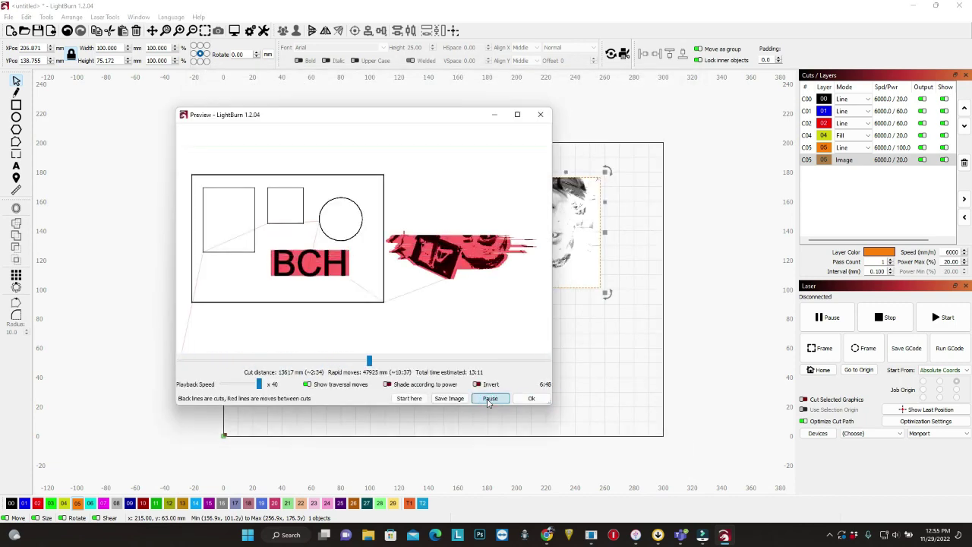